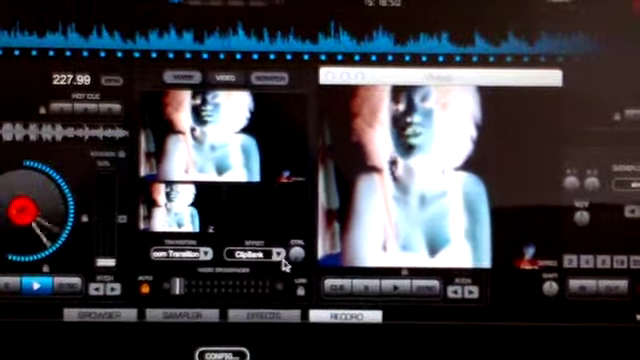
Set the video transition to Flip, keeping ClipBank as the active video effect.
left_click(285, 255)
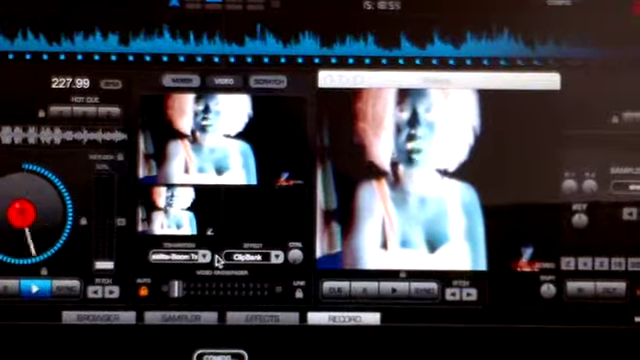
left_click(212, 258)
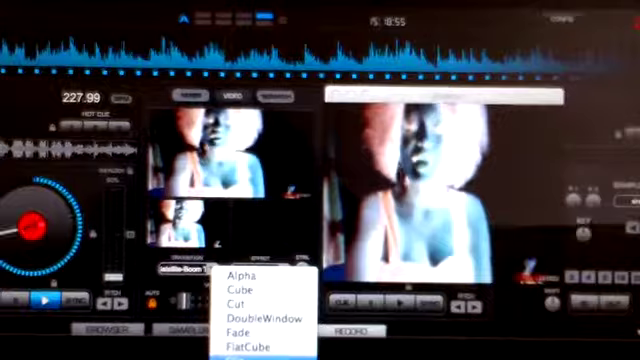
left_click(232, 356)
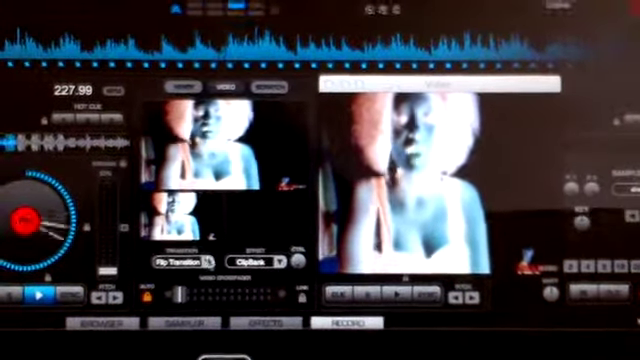
Crossfade the decks with the Flip3D transition, then pick another transition from the list.
left_click(212, 262)
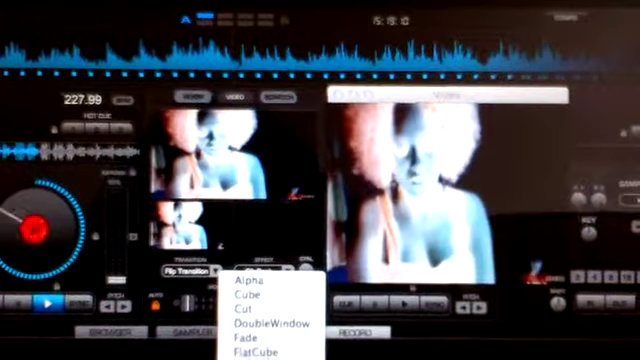
left_click(250, 296)
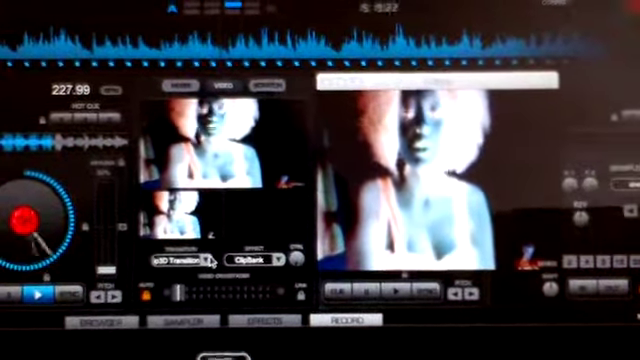
left_click(205, 258)
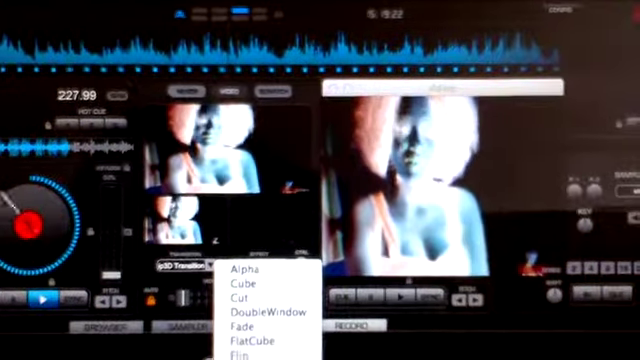
left_click(243, 298)
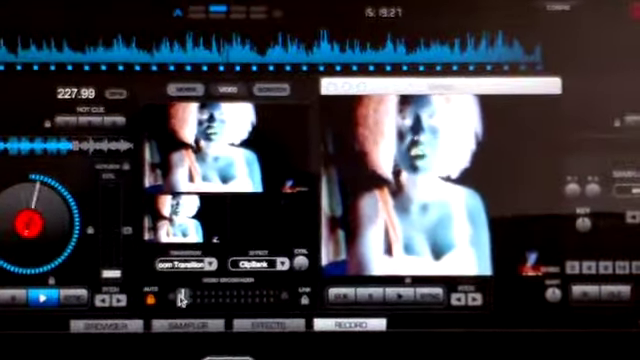